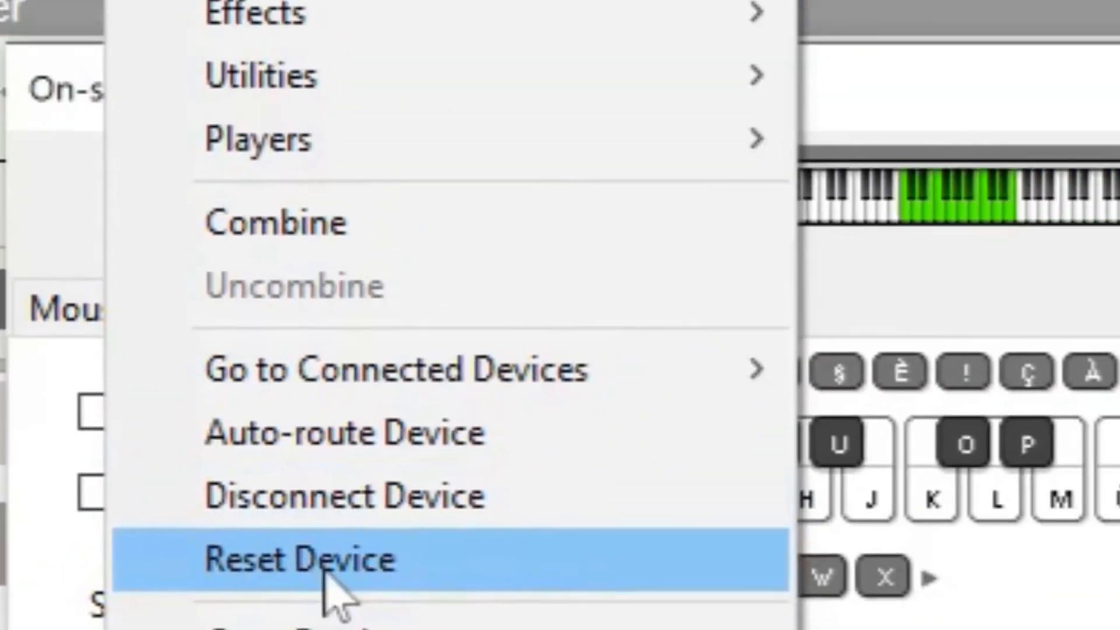
- Reset the SubTractor to its initial patch and change oscillator 1's waveform to 17
left_click(335, 589)
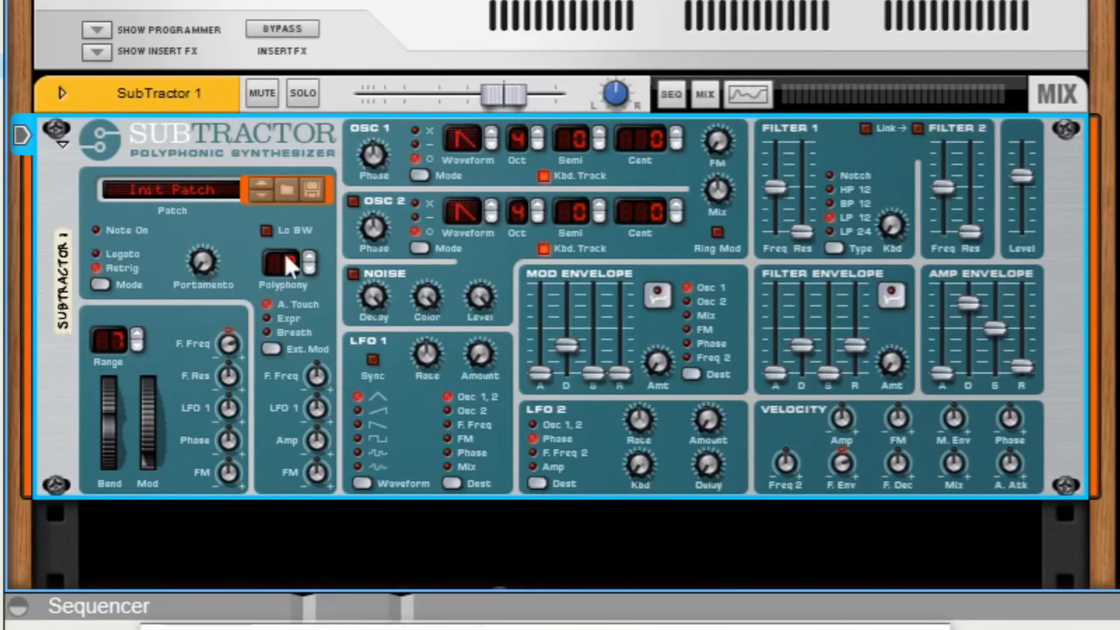
mouse_move(285, 255)
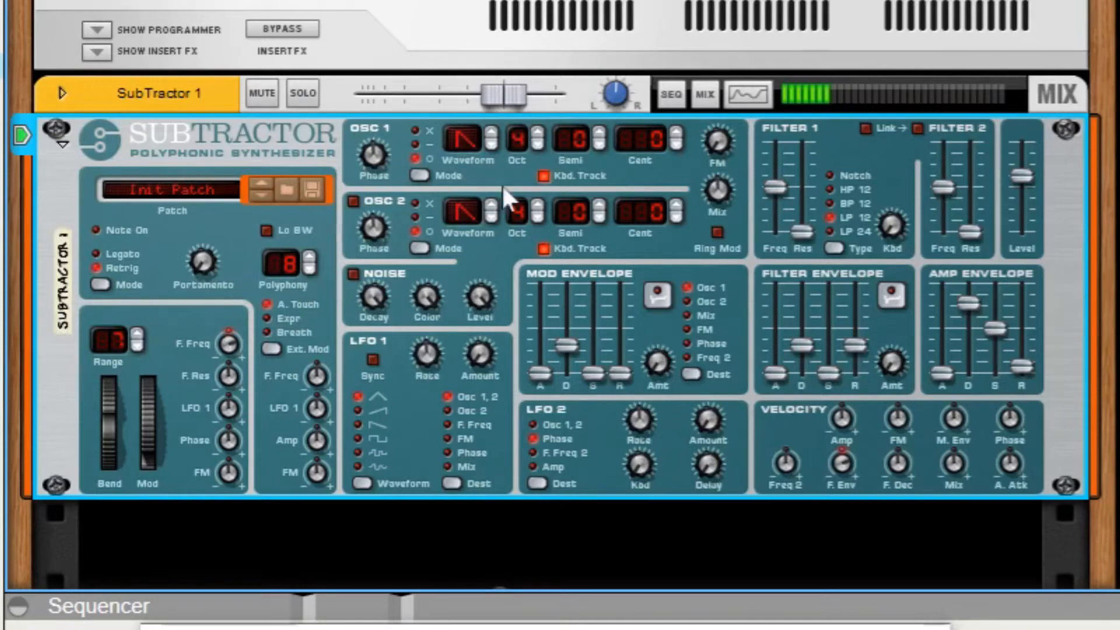
left_click(491, 132)
left_click(492, 132)
left_click(492, 132)
left_click(492, 131)
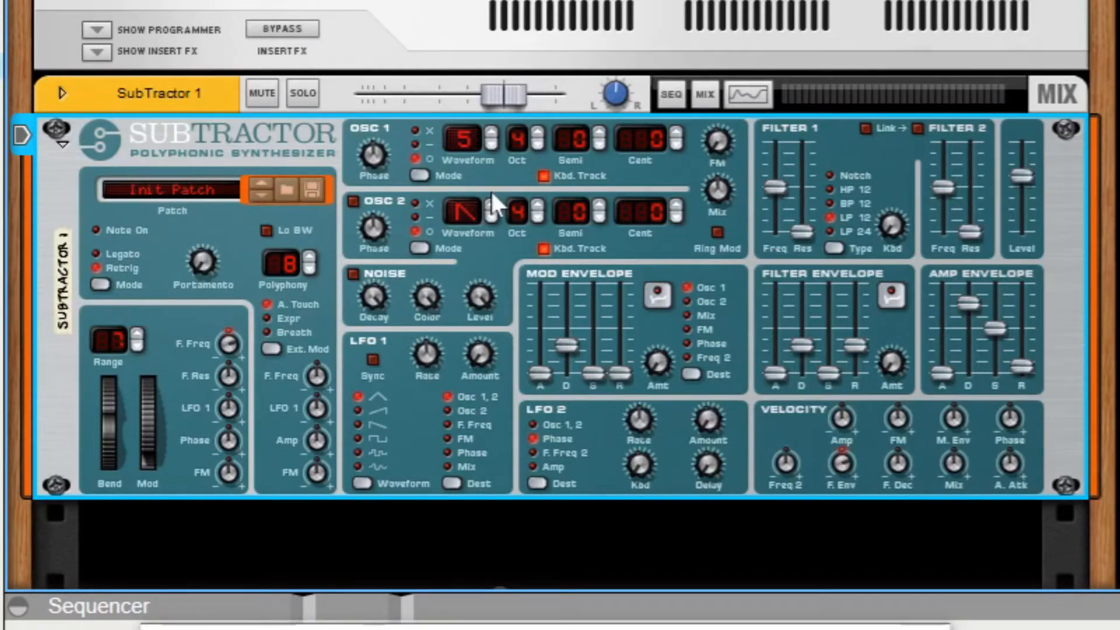
left_click(490, 129)
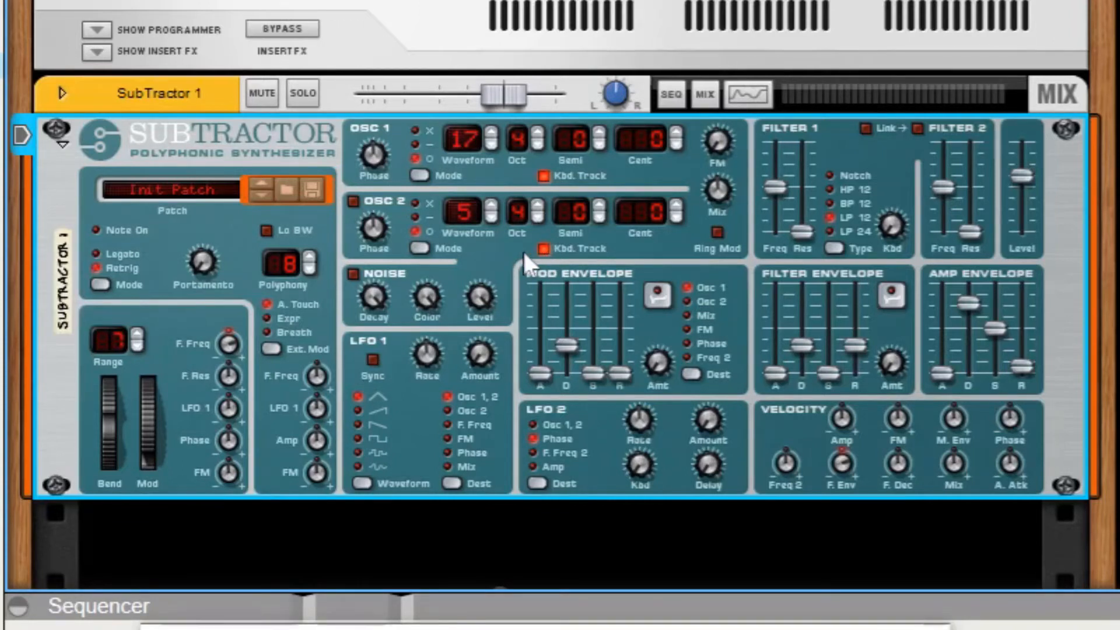
- Enable oscillator 2 with waveform 5 and set the phase mode of both oscillators to subtraction (–)
left_click(353, 201)
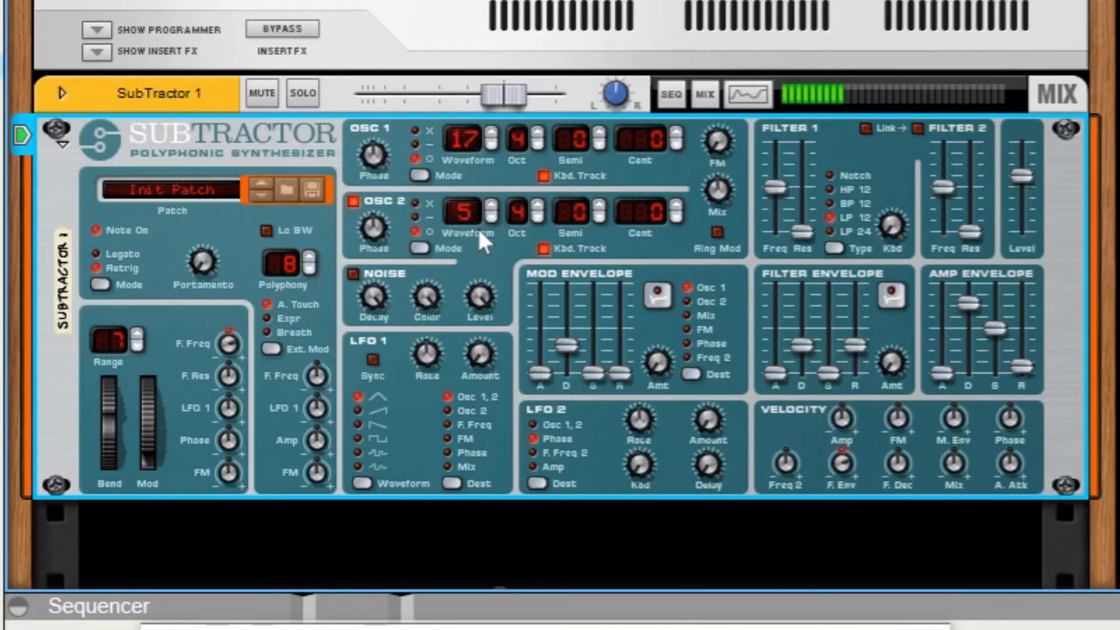
left_click(419, 246)
left_click(418, 247)
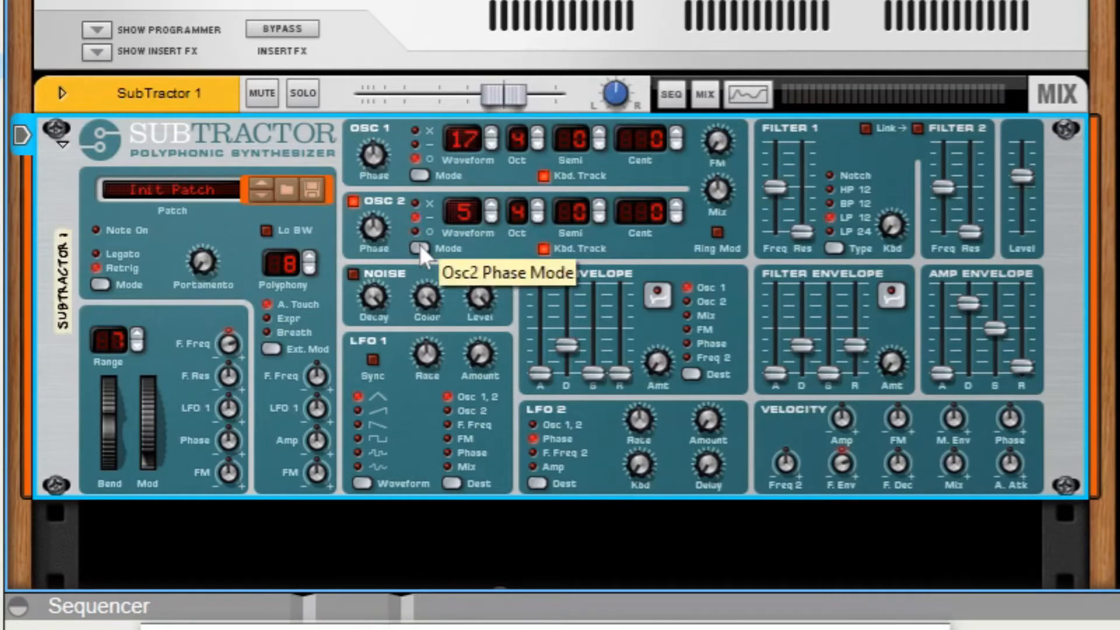
left_click(421, 175)
left_click(422, 175)
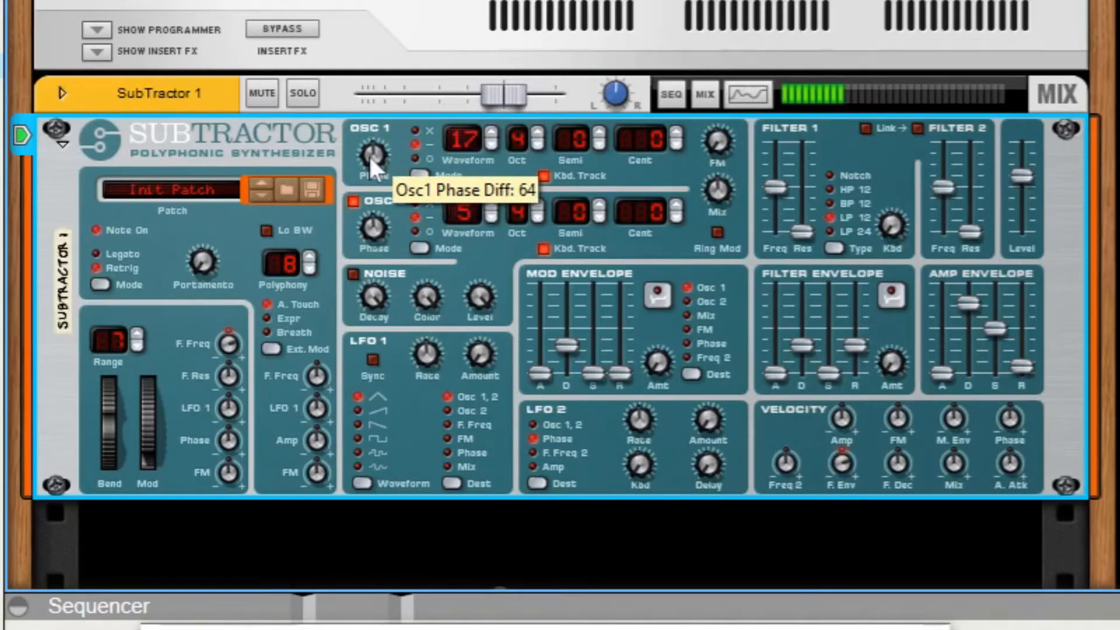
left_click_drag(369, 157, 371, 166)
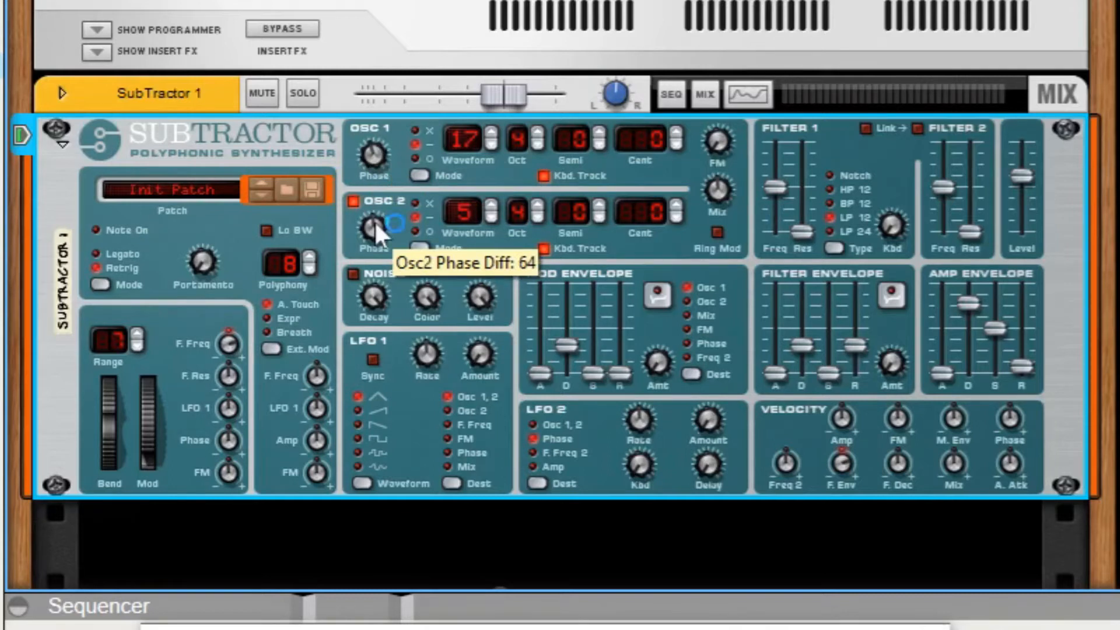
left_click_drag(373, 219, 375, 236)
- Set oscillator 2's octave to 5 and detune the oscillators to 15 cents for oscillator 1 and -15 cents for oscillator 2
left_click(537, 205)
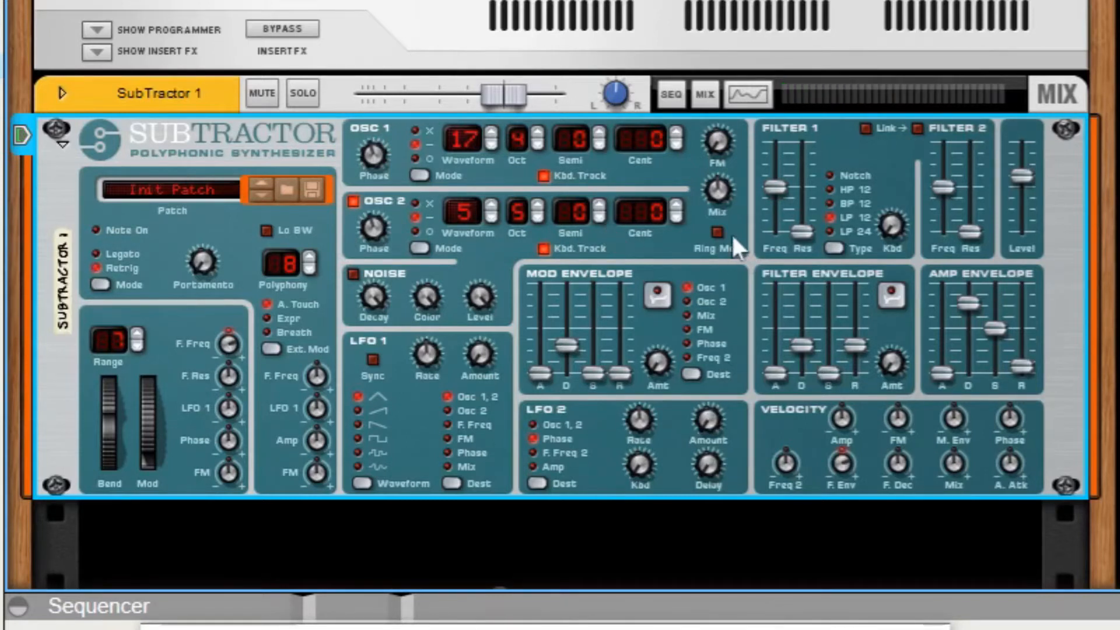
key("F4")
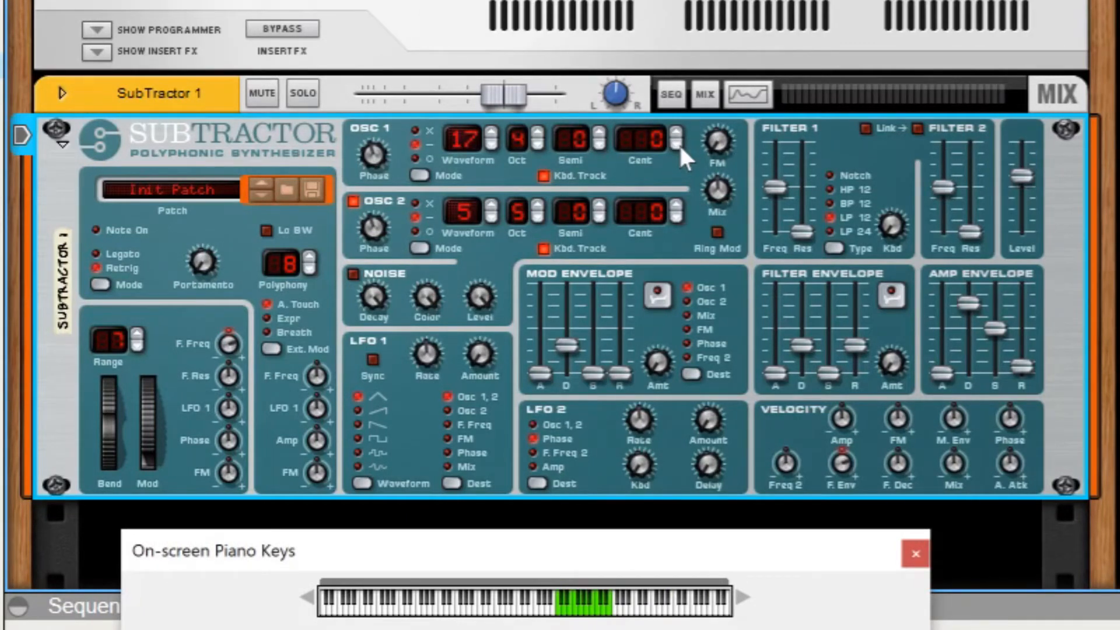
left_click_drag(657, 138, 691, 71)
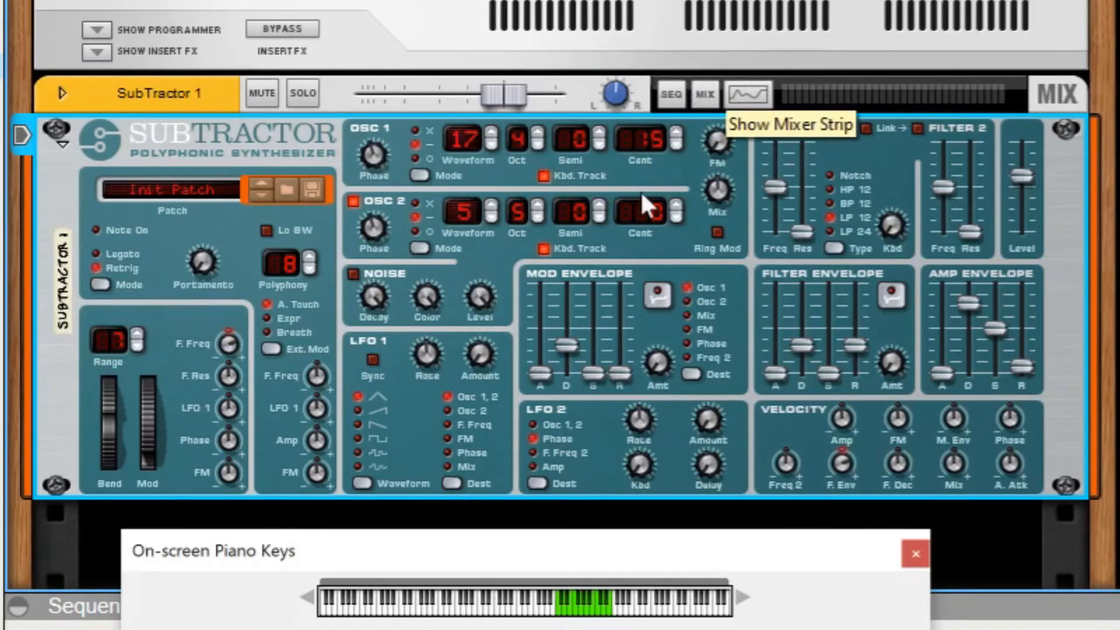
left_click_drag(655, 208, 660, 274)
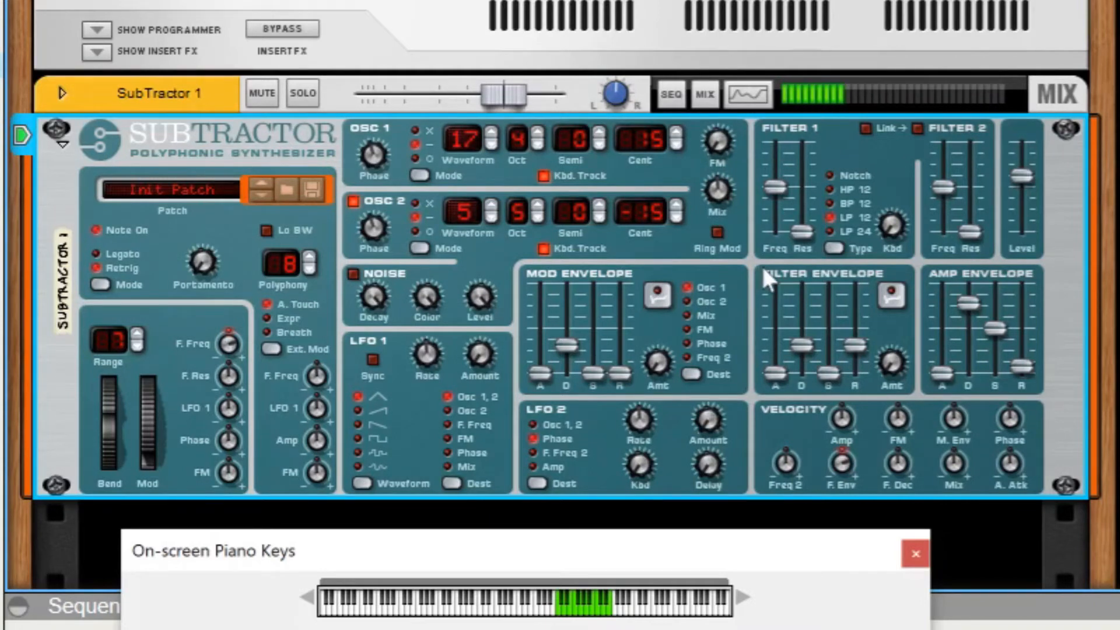
- Shape the amp envelope with a slower attack, slightly shorter decay, full sustain and longer release, and play a test note
left_click_drag(944, 374, 966, 318)
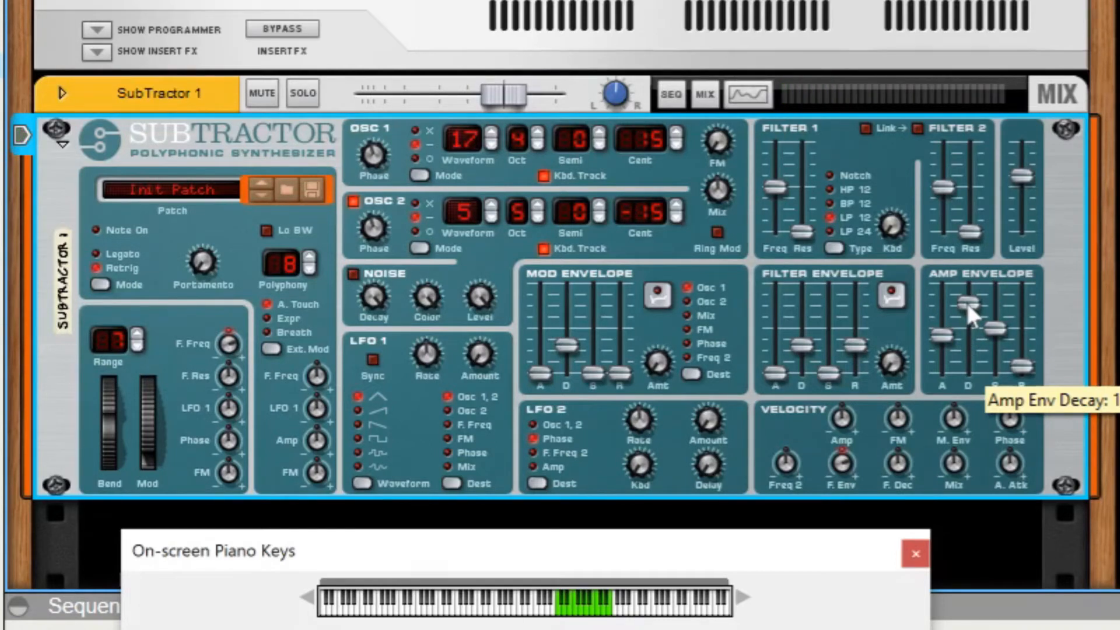
left_click_drag(967, 308, 972, 324)
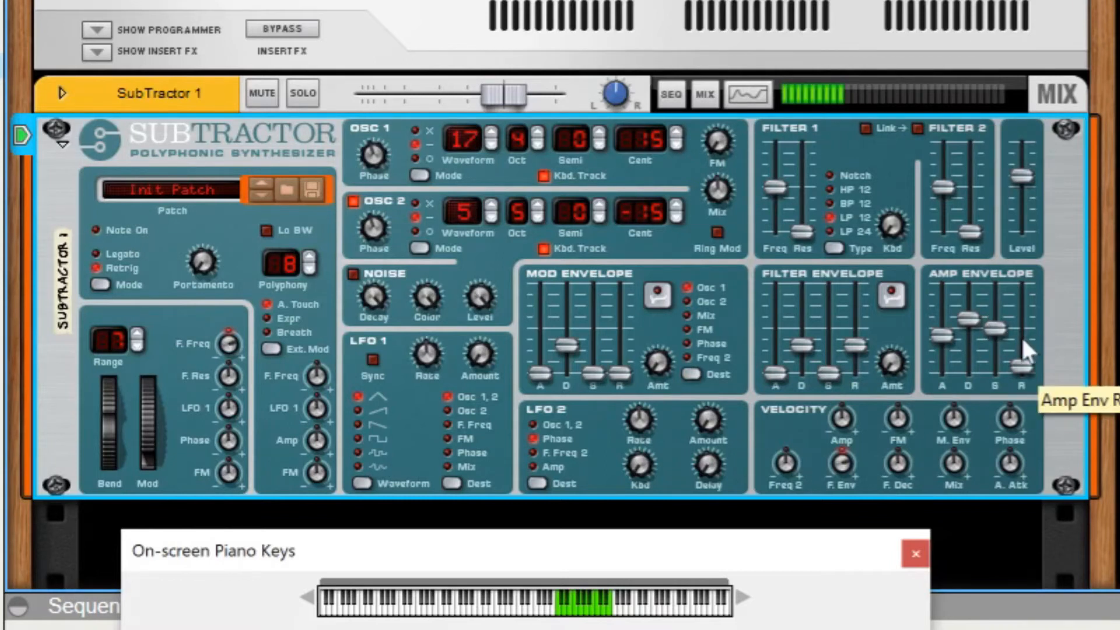
left_click_drag(996, 331, 1002, 274)
left_click_drag(1013, 365, 1026, 338)
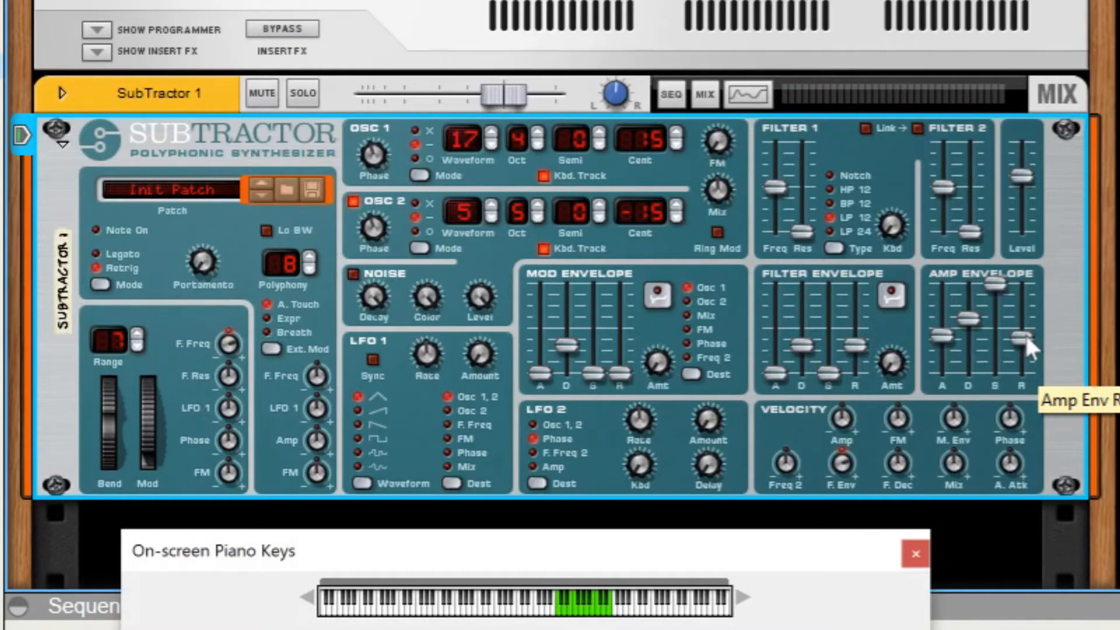
key("a")
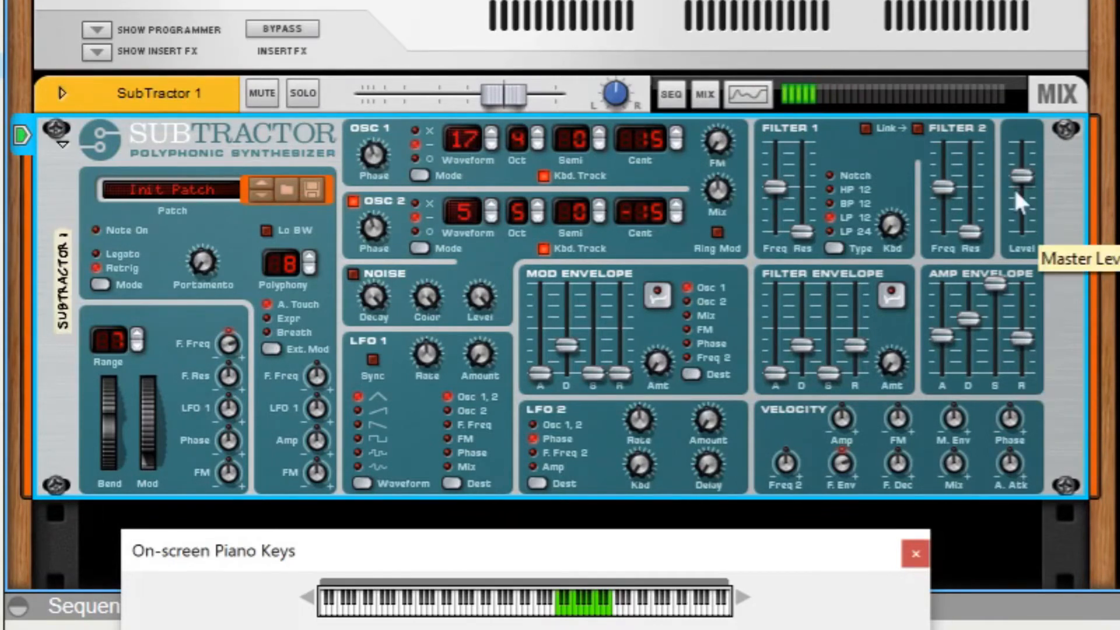
- Set filter 1's type to Notch, try out its keyboard tracking and play a test note
left_click(834, 246)
left_click(834, 246)
left_click(834, 246)
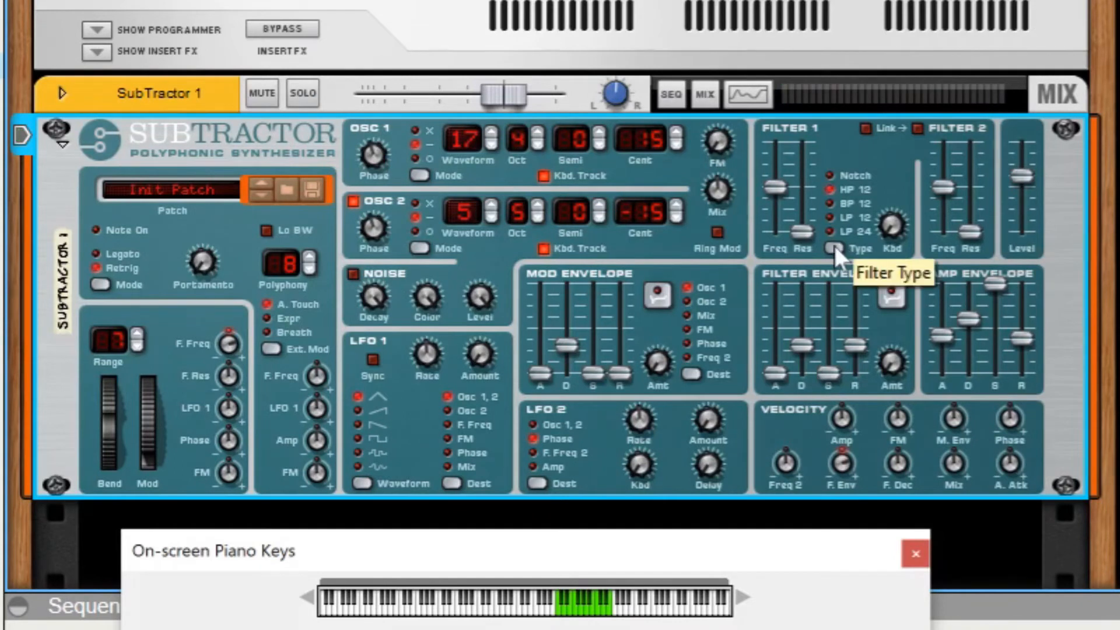
left_click(833, 246)
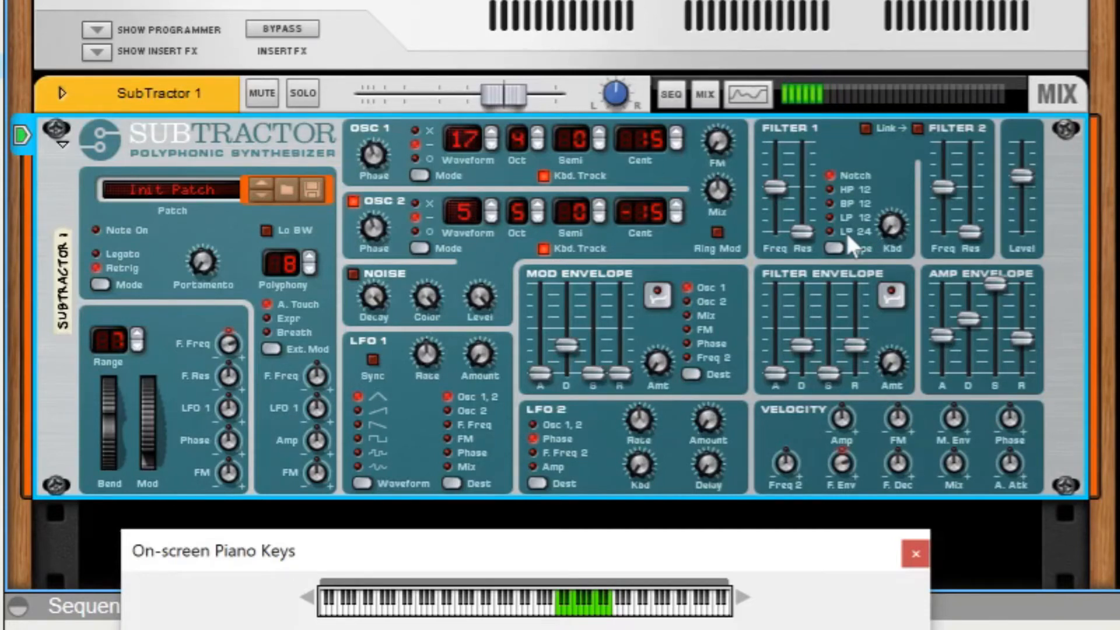
left_click_drag(885, 219, 890, 200)
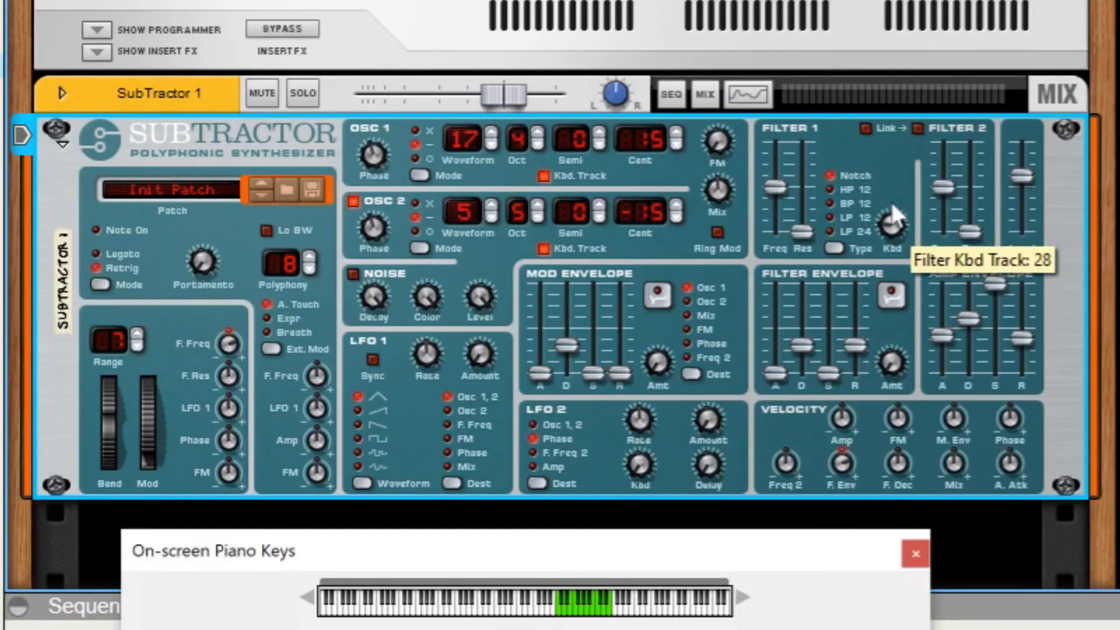
left_click_drag(890, 200, 892, 211)
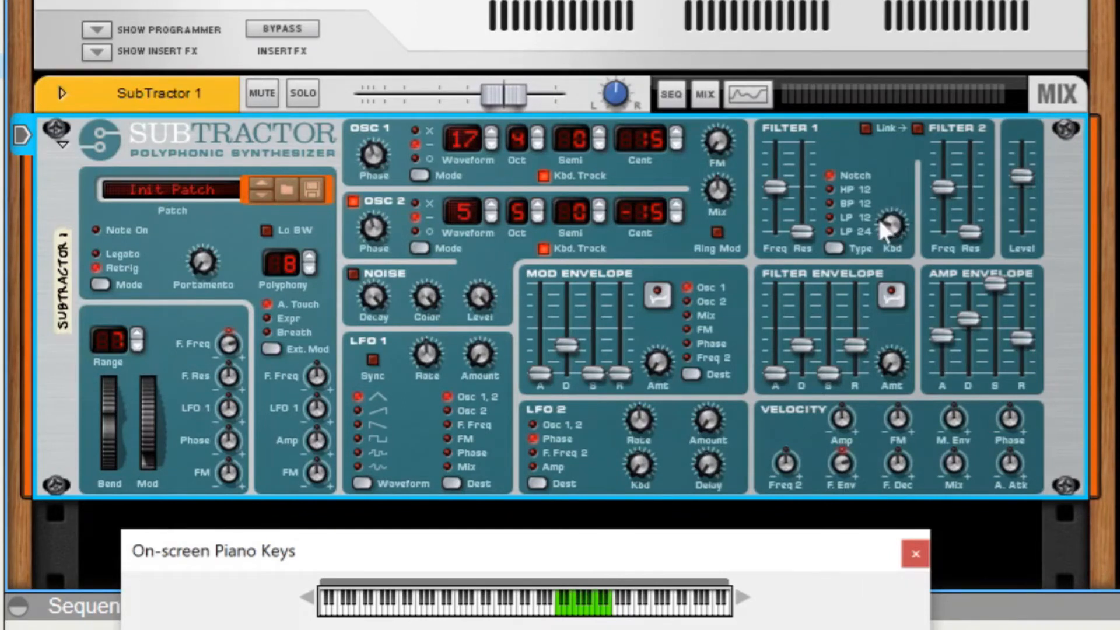
mouse_move(880, 220)
key("q")
- Raise filter 1's frequency slightly and its resonance to about two thirds of the range, and play a test note
mouse_move(777, 190)
left_click_drag(776, 189, 779, 184)
mouse_move(800, 226)
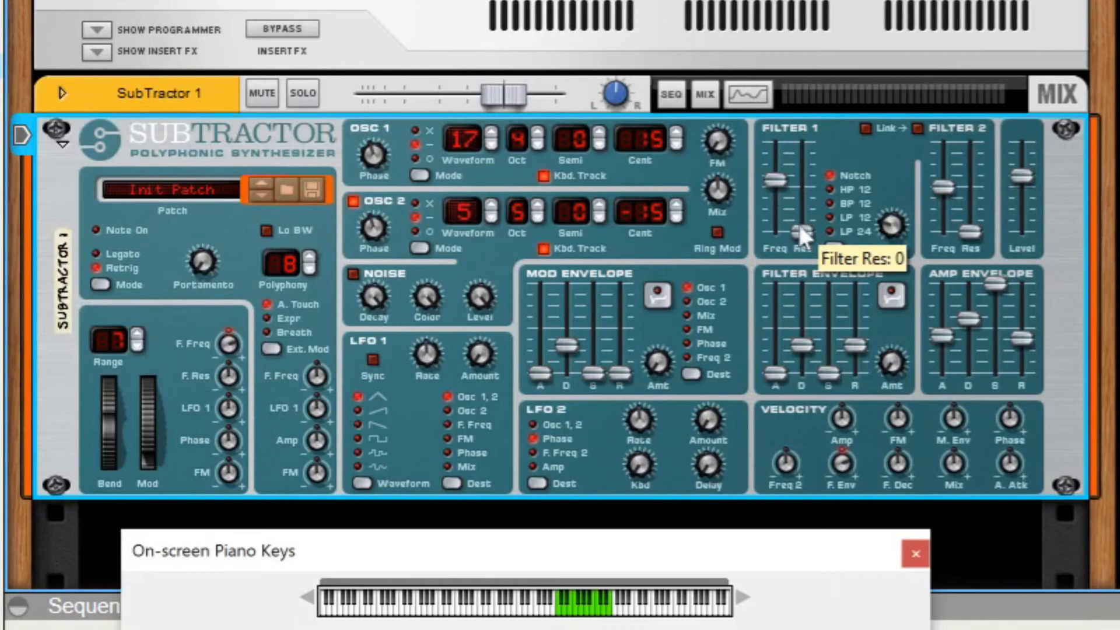
left_click_drag(802, 226, 814, 159)
key("q")
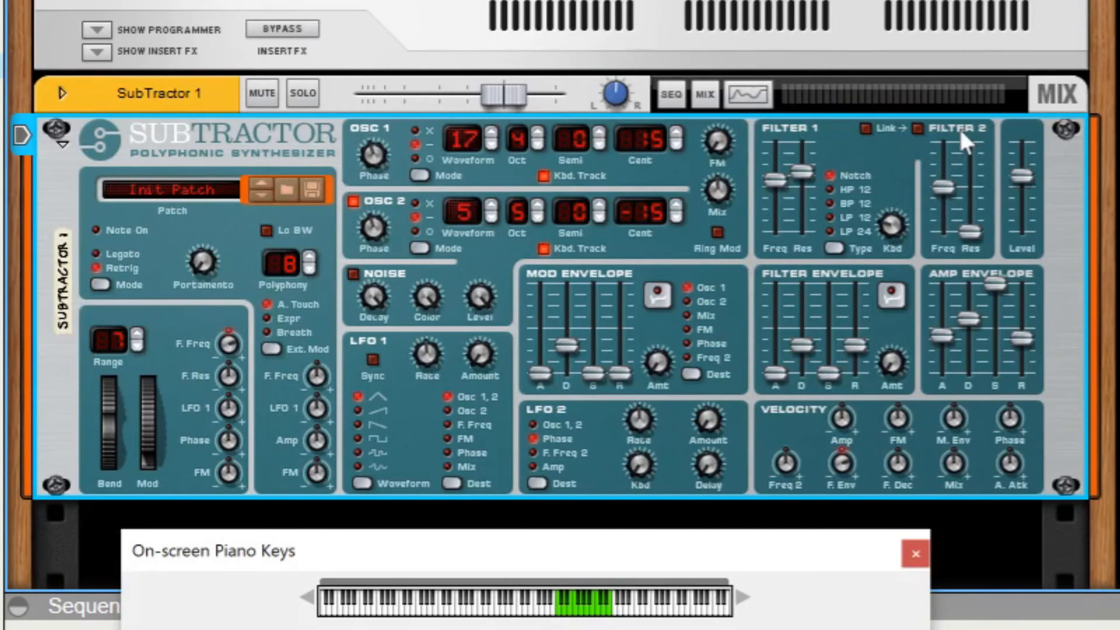
- Enable filter 2, raise its resonance to about a quarter and its frequency to about three quarters, and play test notes
left_click(917, 128)
mouse_move(972, 232)
left_mouse_down()
mouse_move(981, 209)
mouse_move(976, 221)
left_mouse_up()
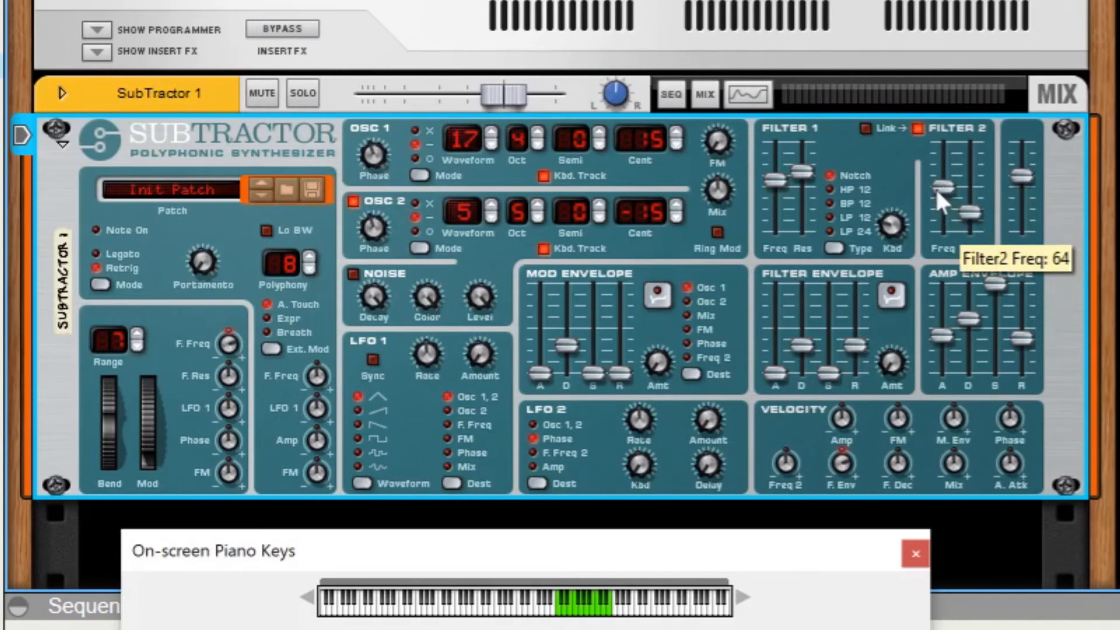
left_click_drag(936, 187, 967, 173)
key("a")
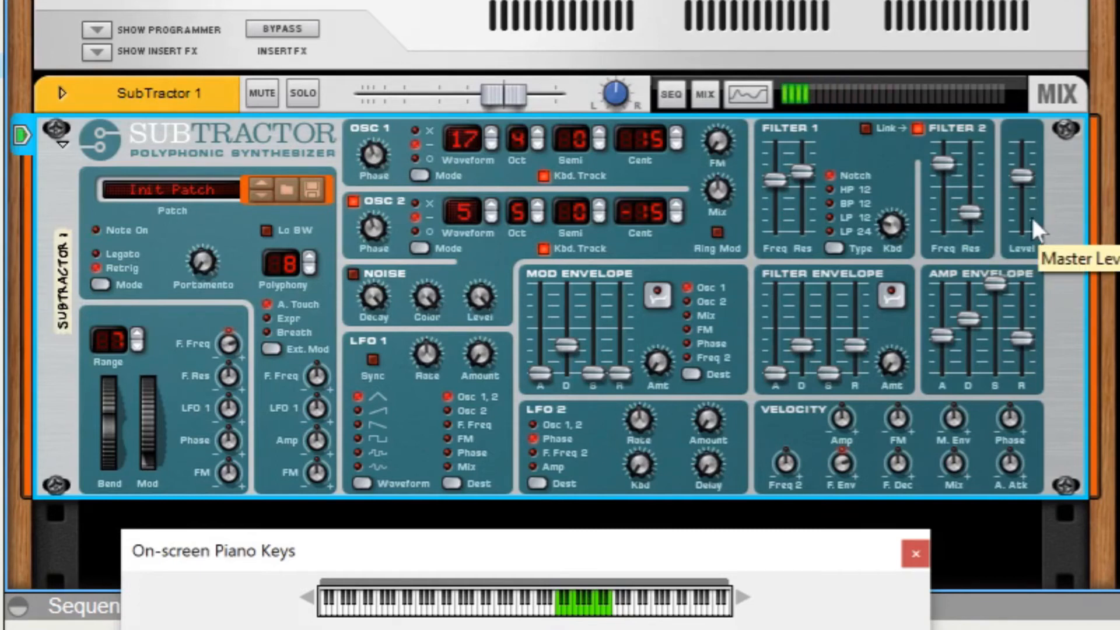
key("a")
key("a")
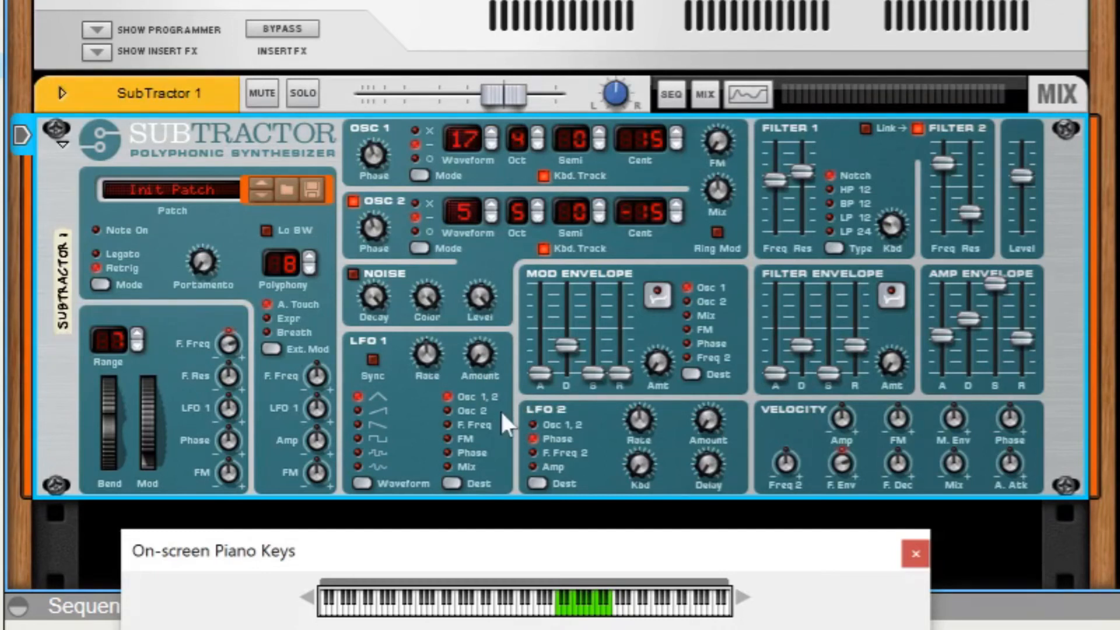
- Turn on LFO 1 sync, increase its amount slightly and route it to the filter frequency (F. Freq)
left_click(372, 359)
mouse_move(429, 348)
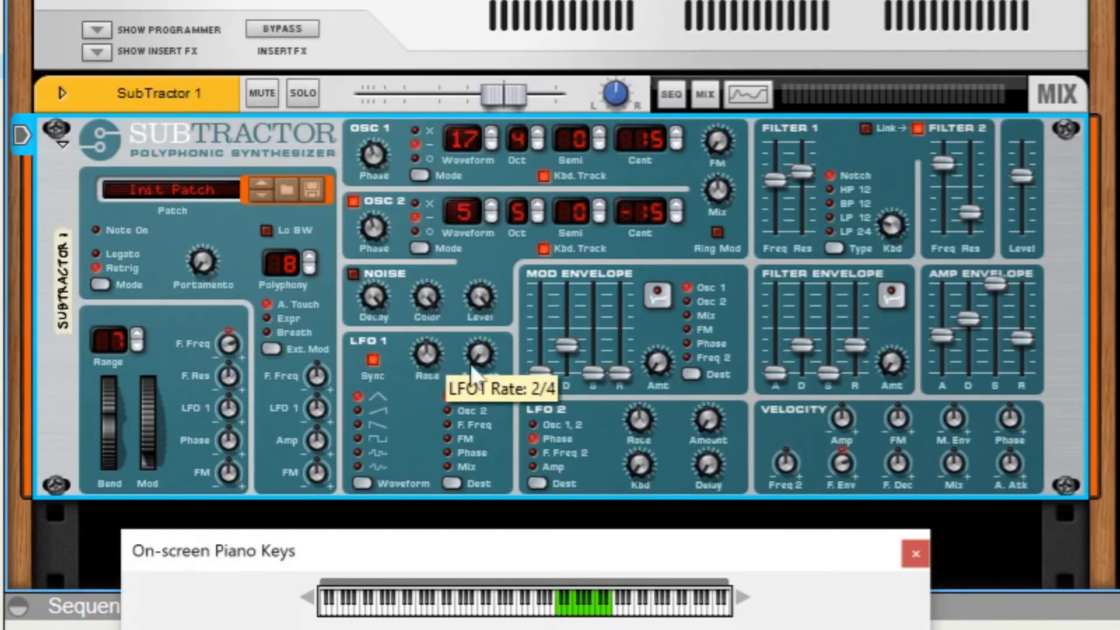
mouse_move(480, 358)
left_mouse_down()
mouse_move(482, 336)
mouse_move(484, 345)
left_mouse_up()
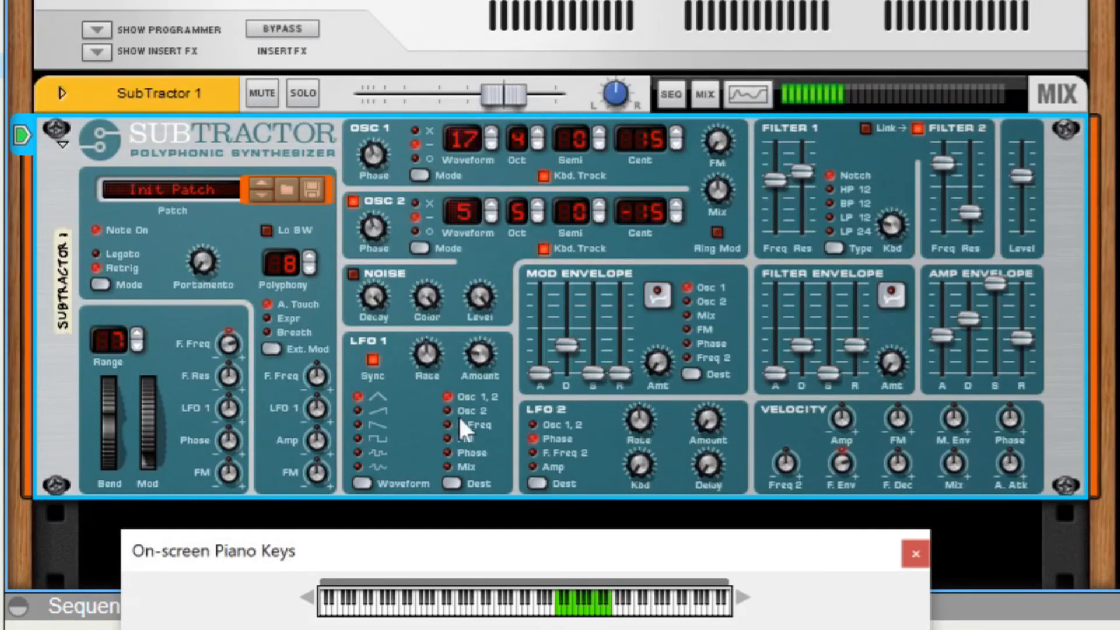
left_click(452, 483)
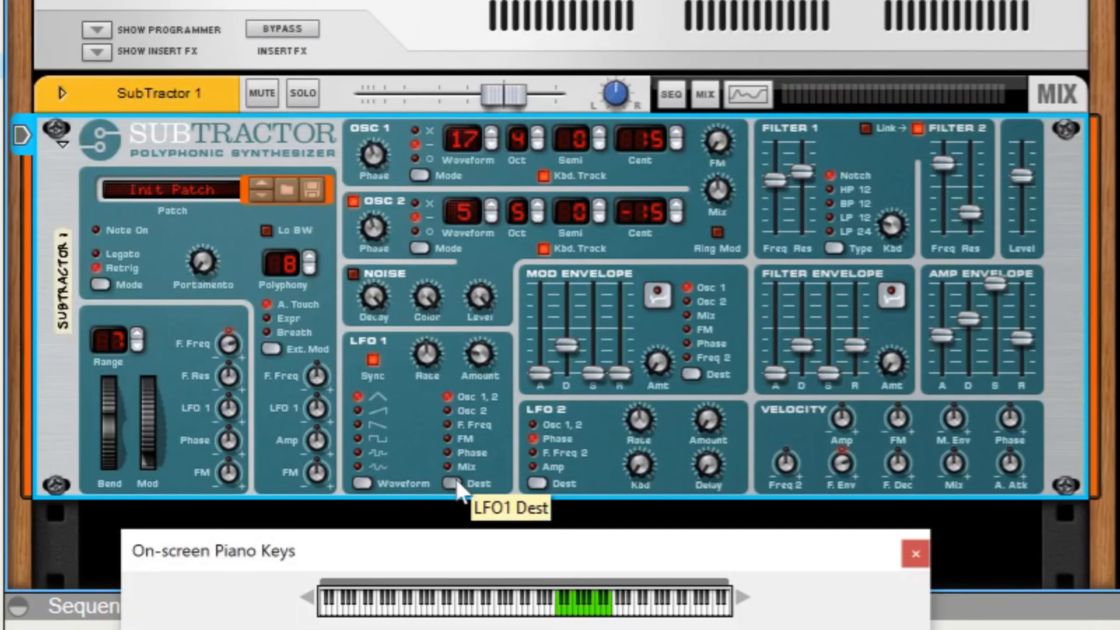
left_click(452, 484)
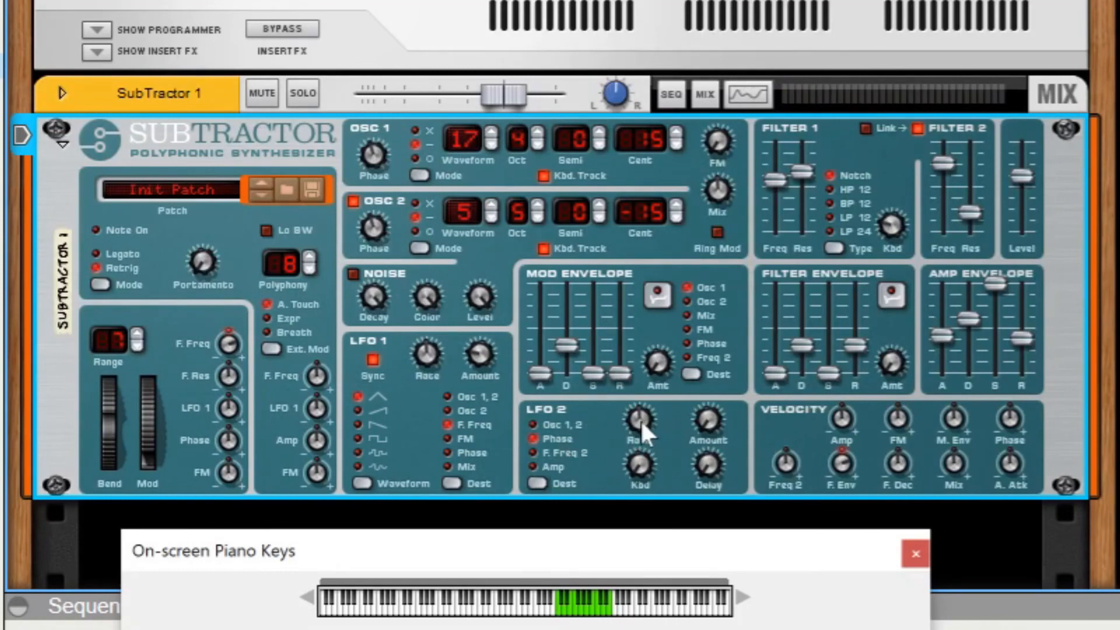
- Set LFO 2's rate to 76 and adjust its amount and keyboard tracking
left_click_drag(637, 417, 635, 407)
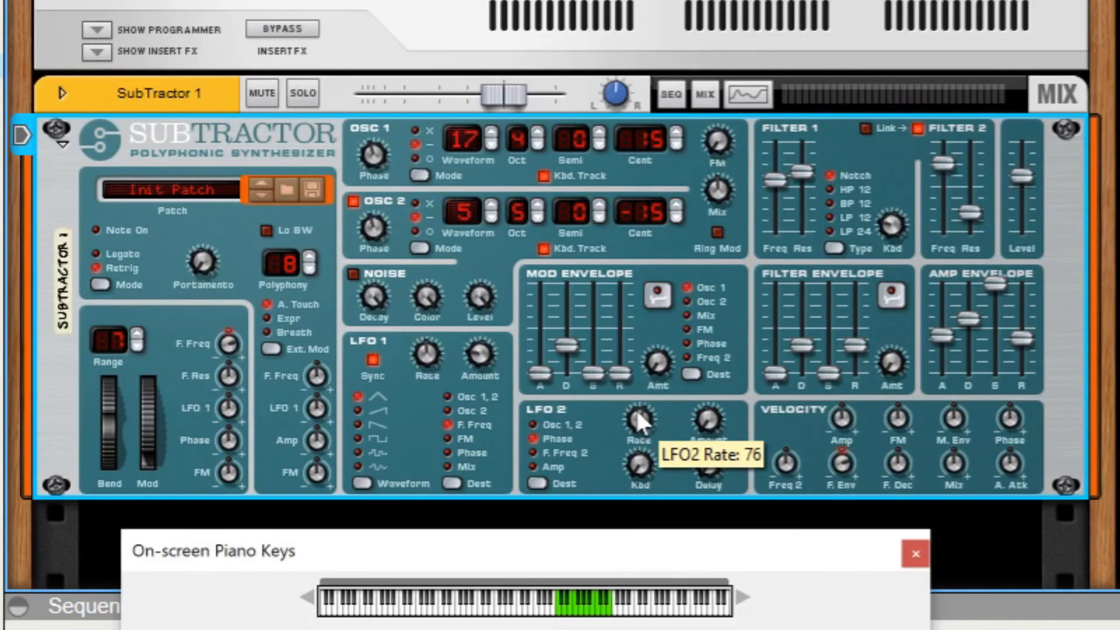
mouse_move(706, 424)
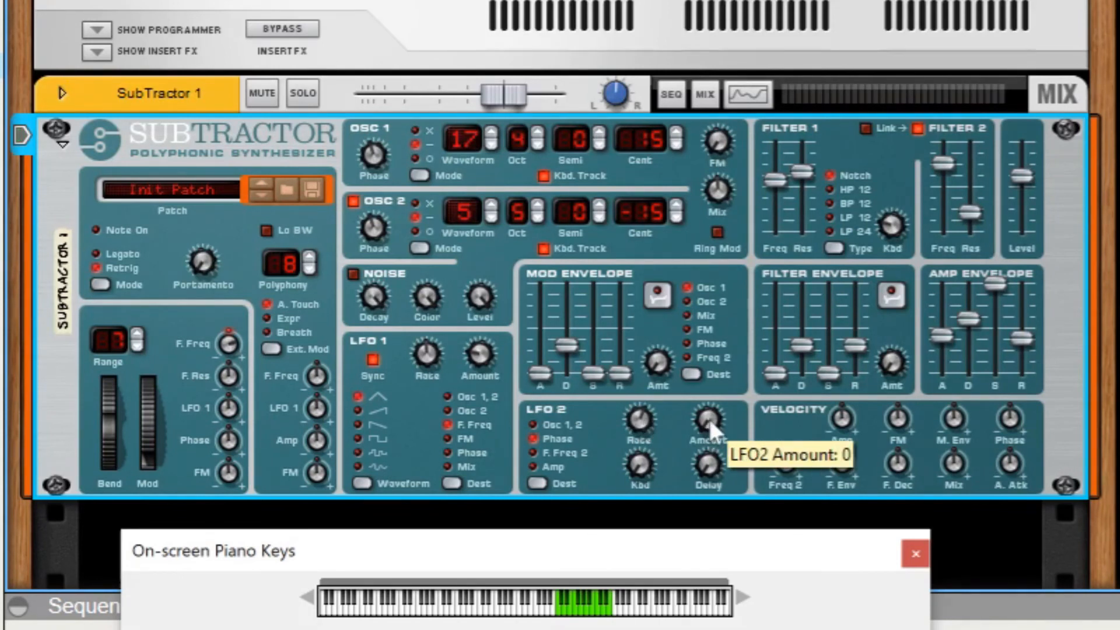
left_click_drag(712, 418, 720, 382)
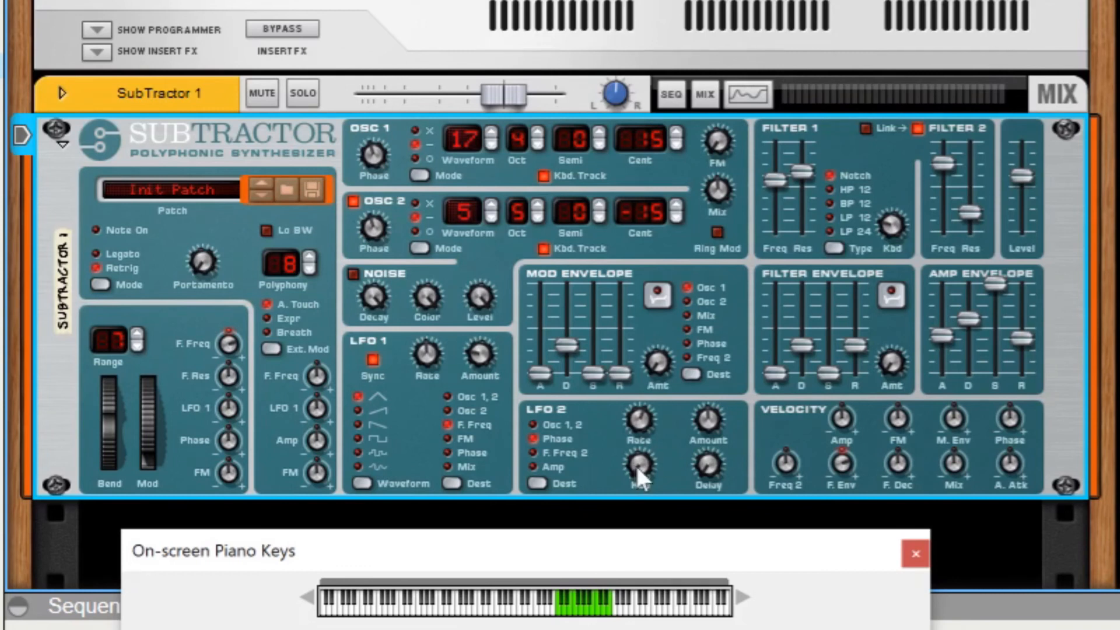
left_click_drag(635, 466, 641, 410)
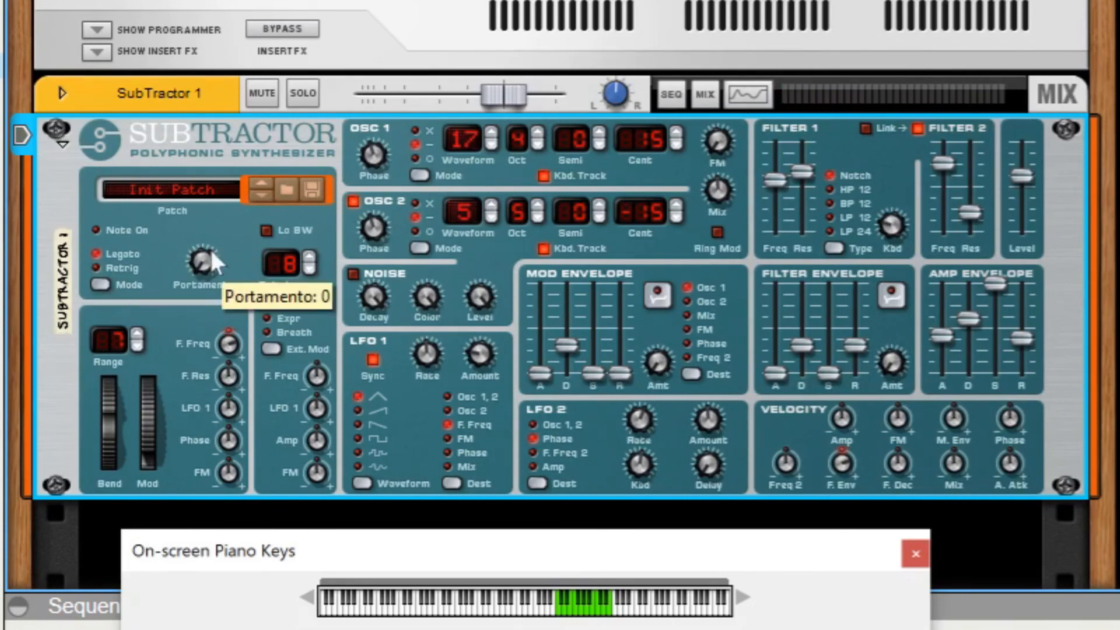
- Switch the synth's key mode to Legato and increase the portamento
left_click_drag(201, 258, 204, 232)
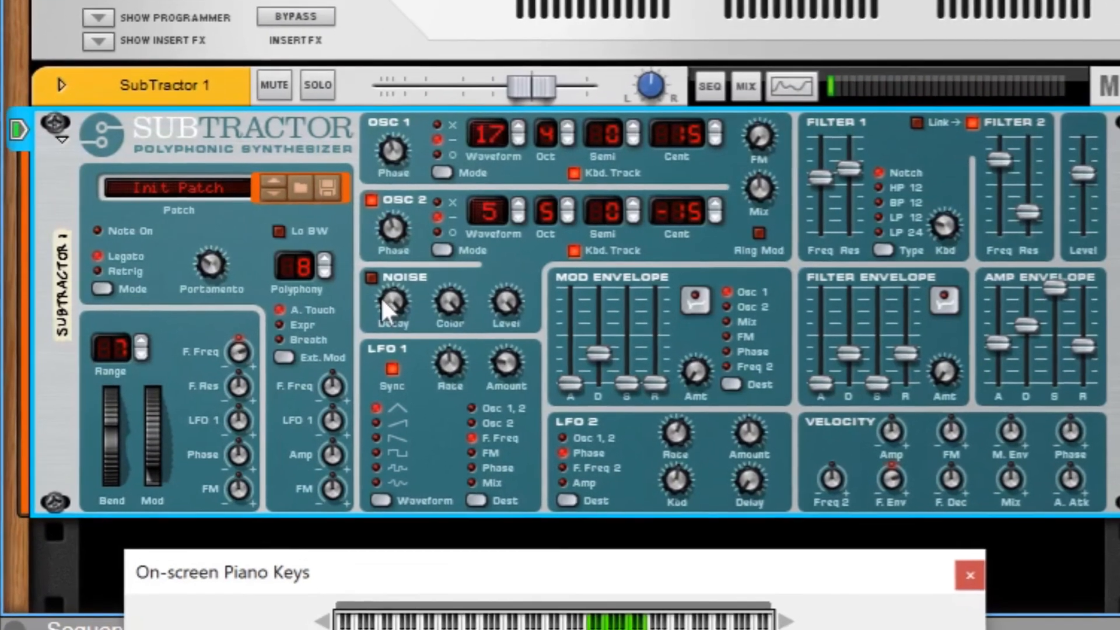
mouse_move(365, 296)
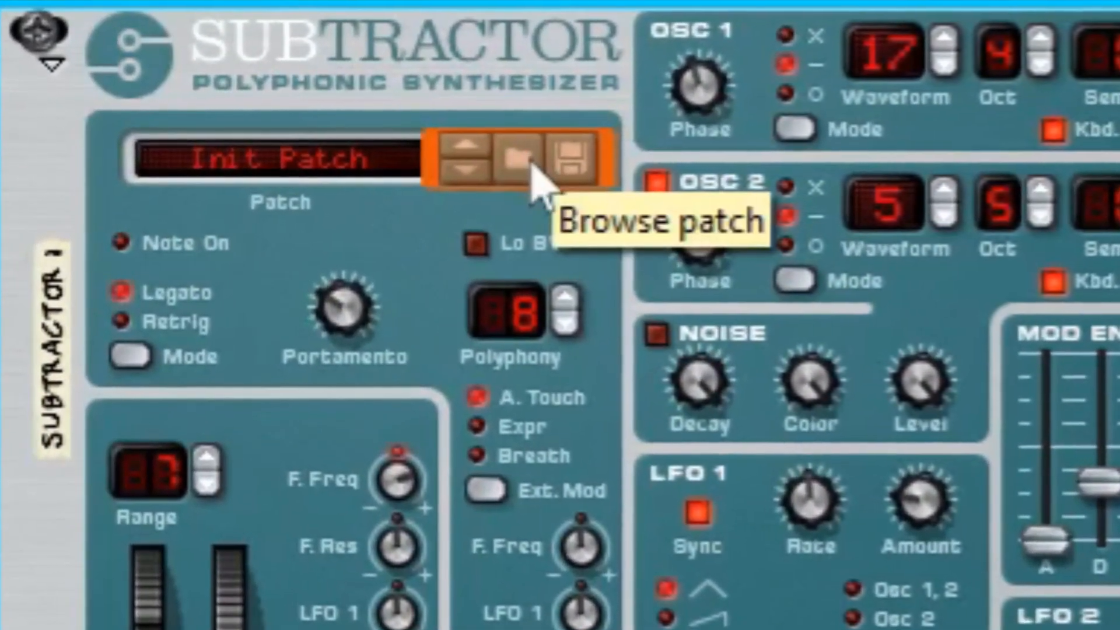
- Save the patch as synthviolin.zyp
left_click(529, 162)
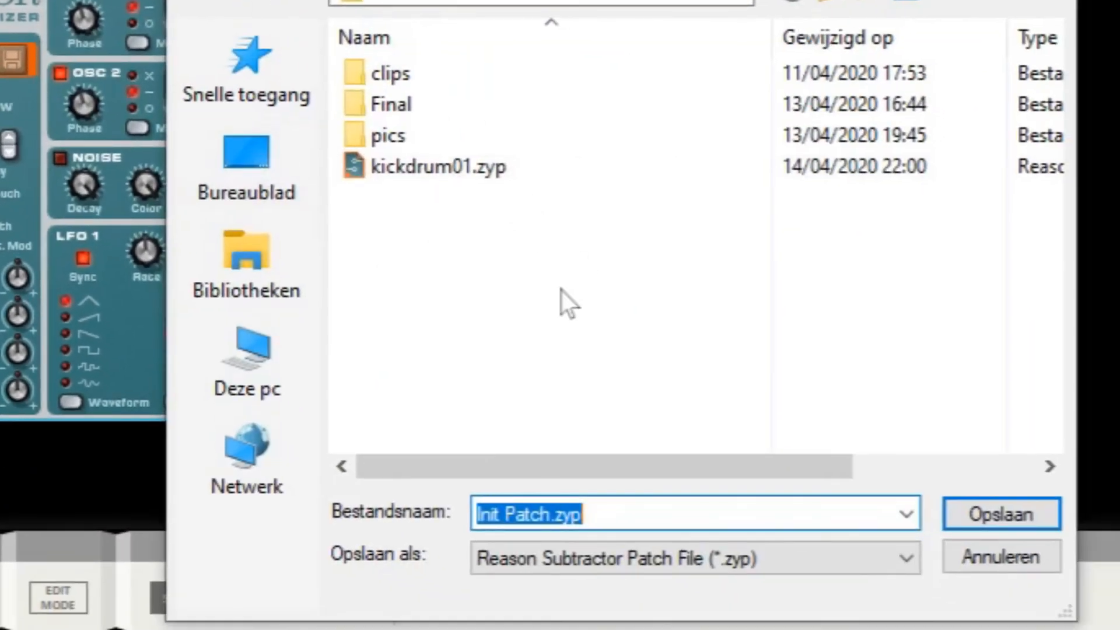
left_click(541, 513)
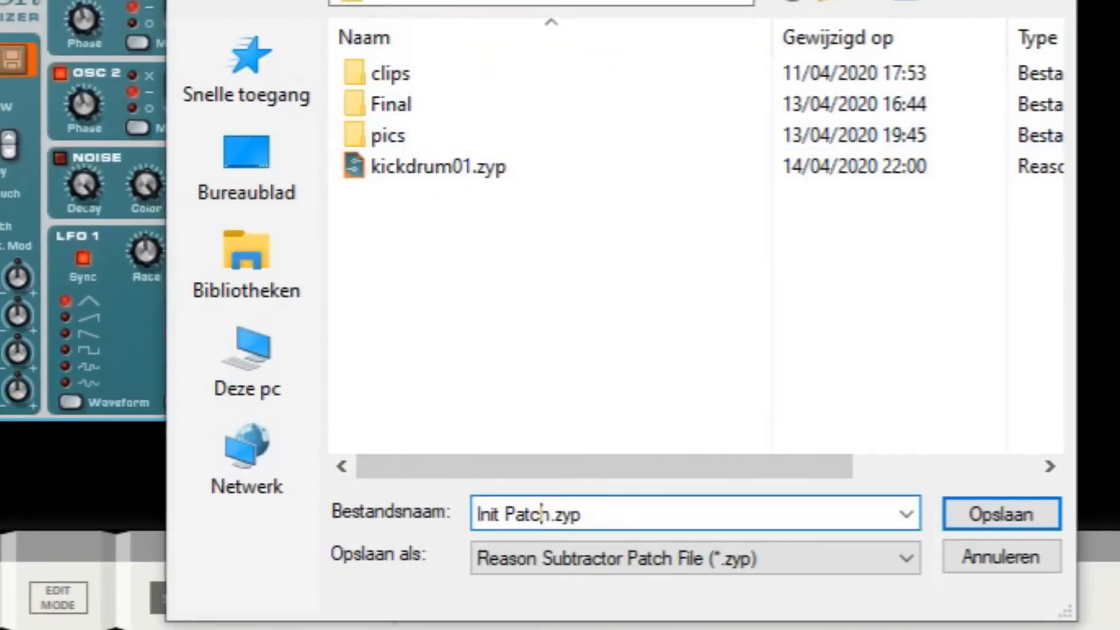
left_click_drag(551, 513, 334, 473)
type("syn")
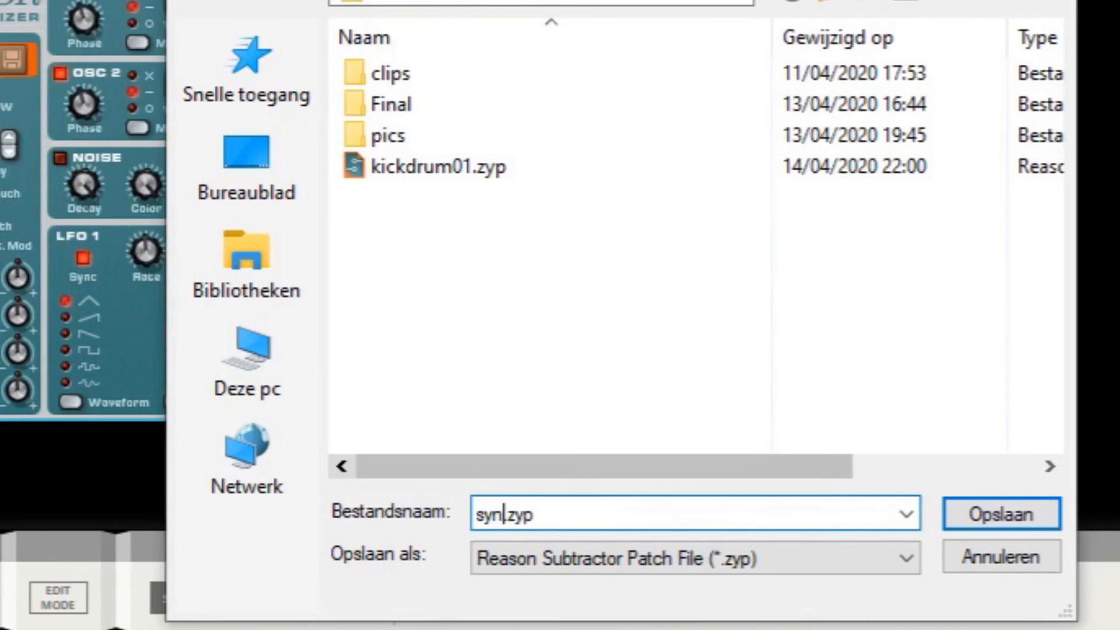
type("thviolin")
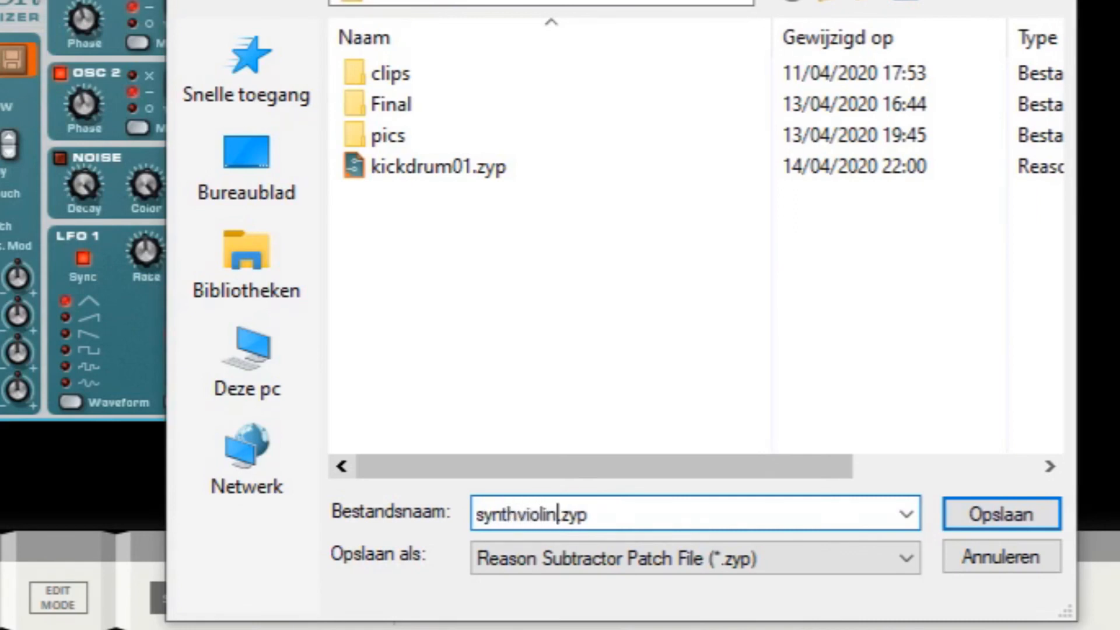
left_click(1009, 512)
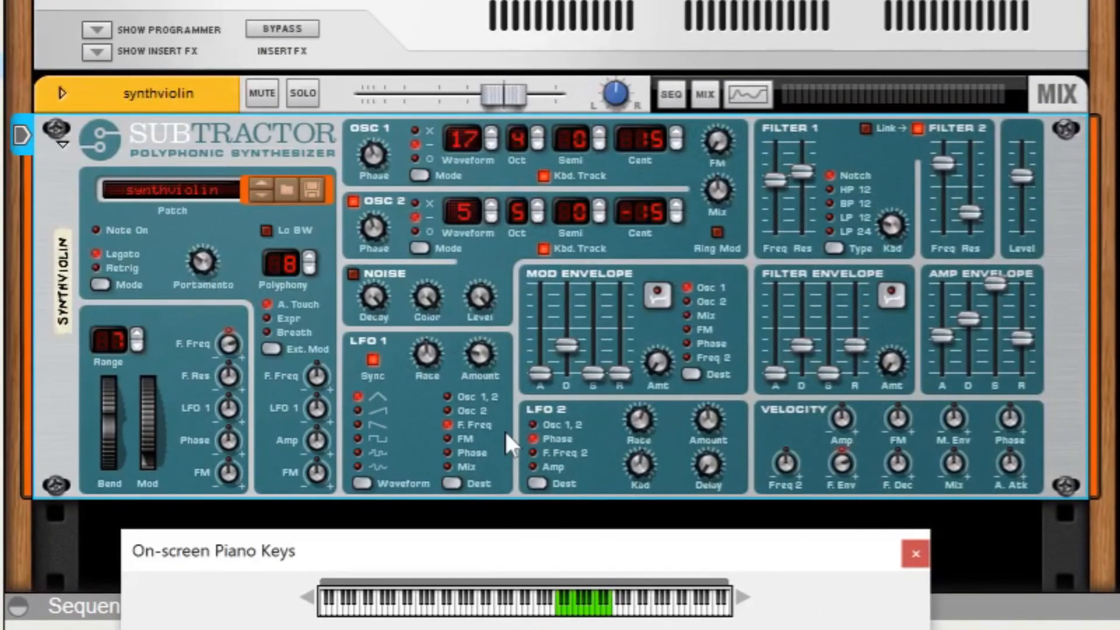